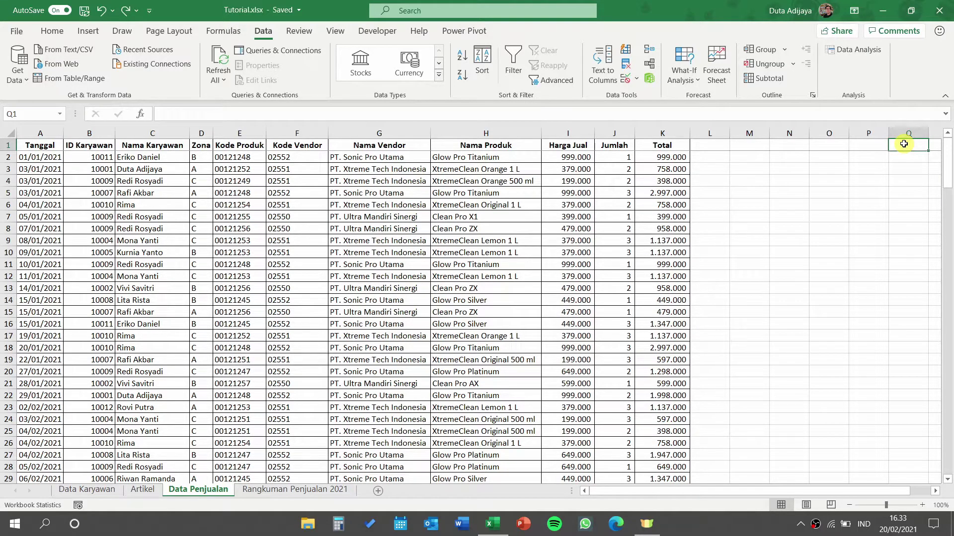
# Step: Turn on AutoFilter for the Data Penjualan sales table and open the Nama Karyawan filter list
pyautogui.click(289, 237)
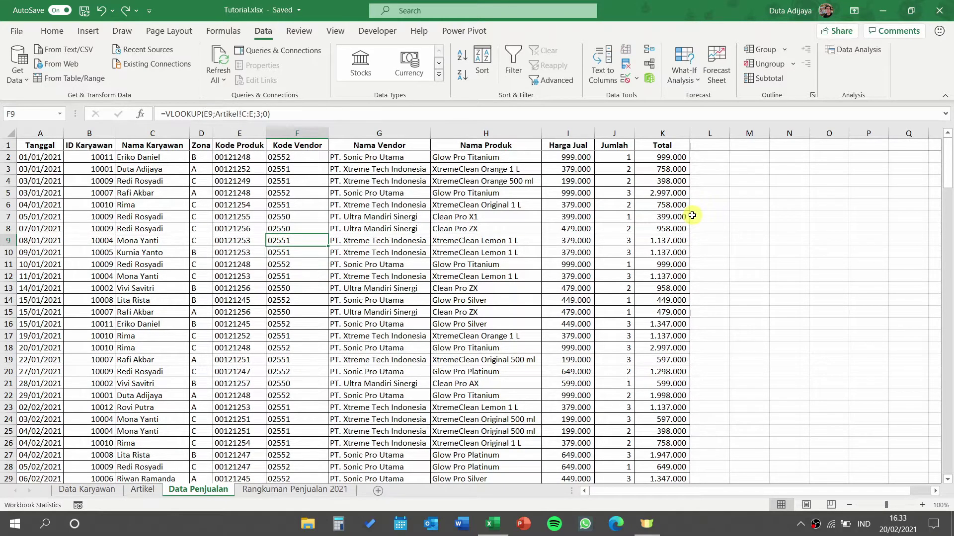
pyautogui.click(513, 56)
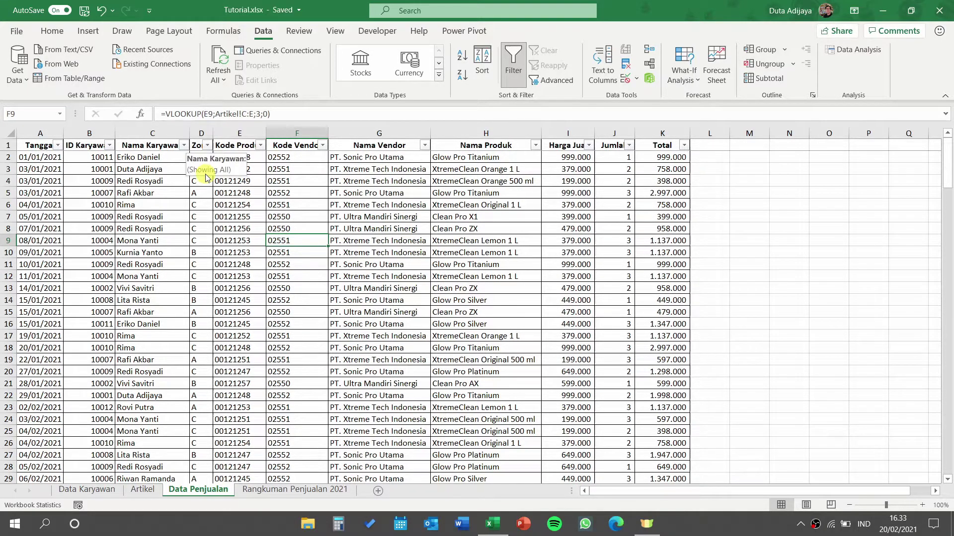
pyautogui.click(184, 145)
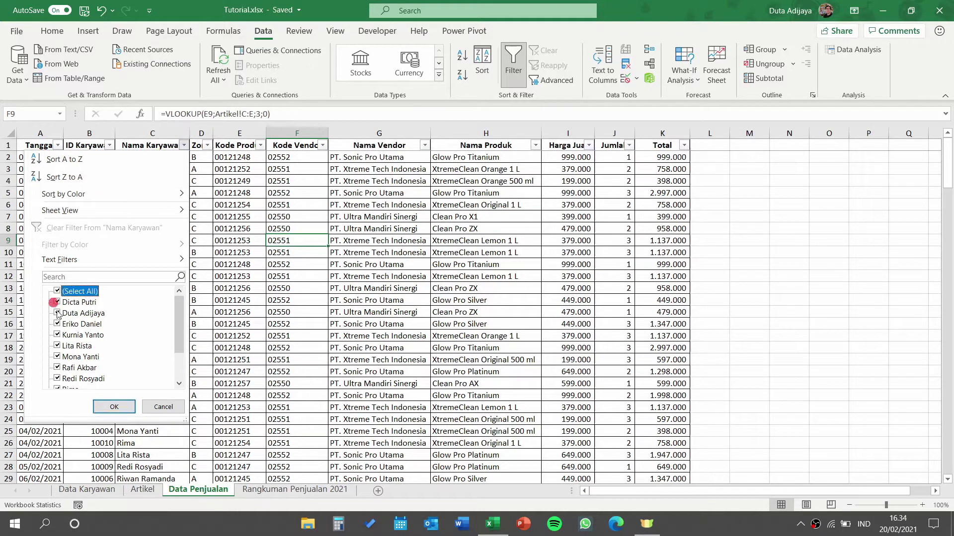
pyautogui.click(58, 291)
pyautogui.click(58, 302)
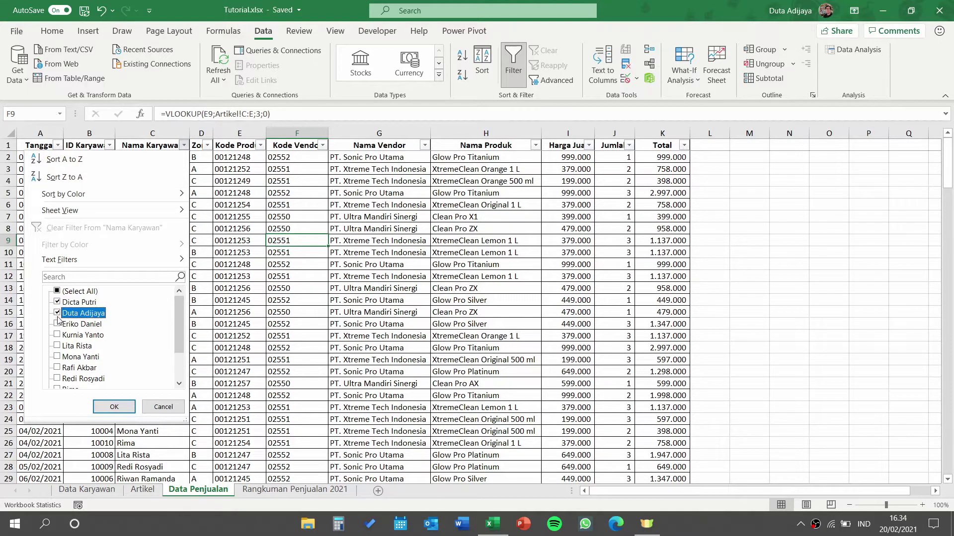
pyautogui.click(58, 291)
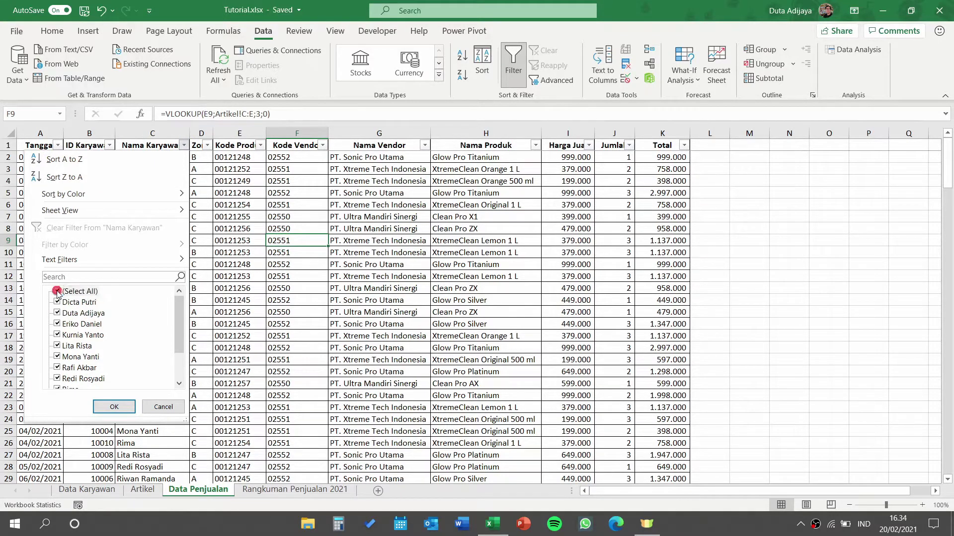
pyautogui.click(57, 291)
pyautogui.click(58, 314)
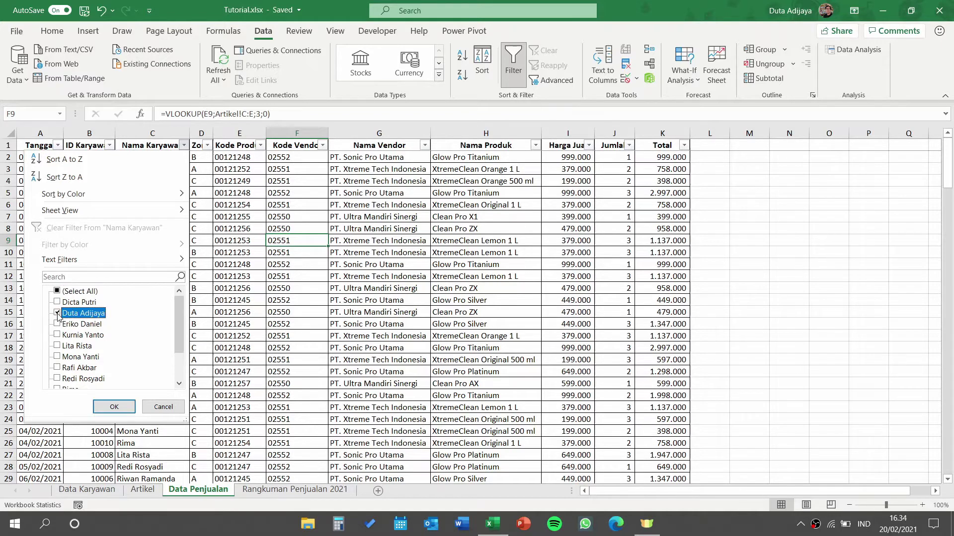
pyautogui.click(114, 407)
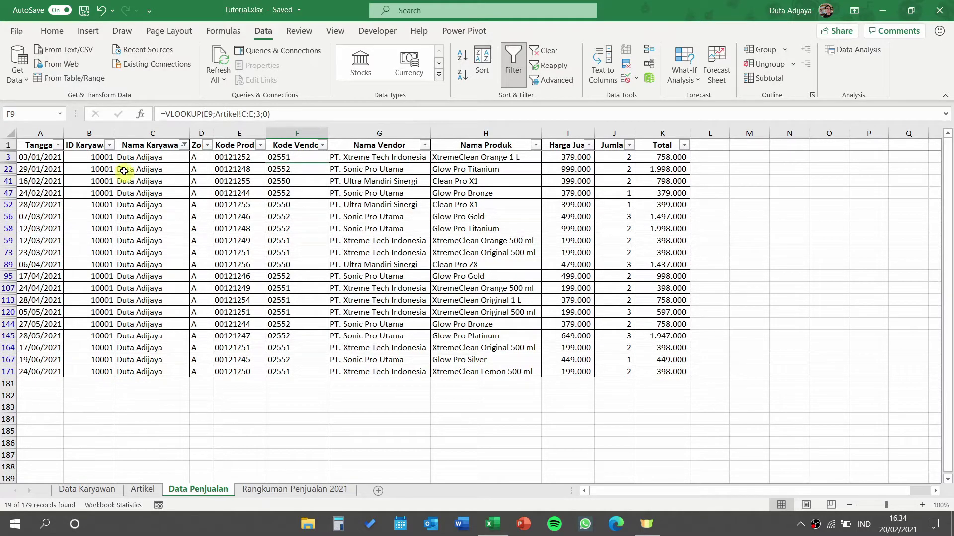
# Step: Clear the Nama Karyawan filter so all sales rows show again
pyautogui.click(186, 146)
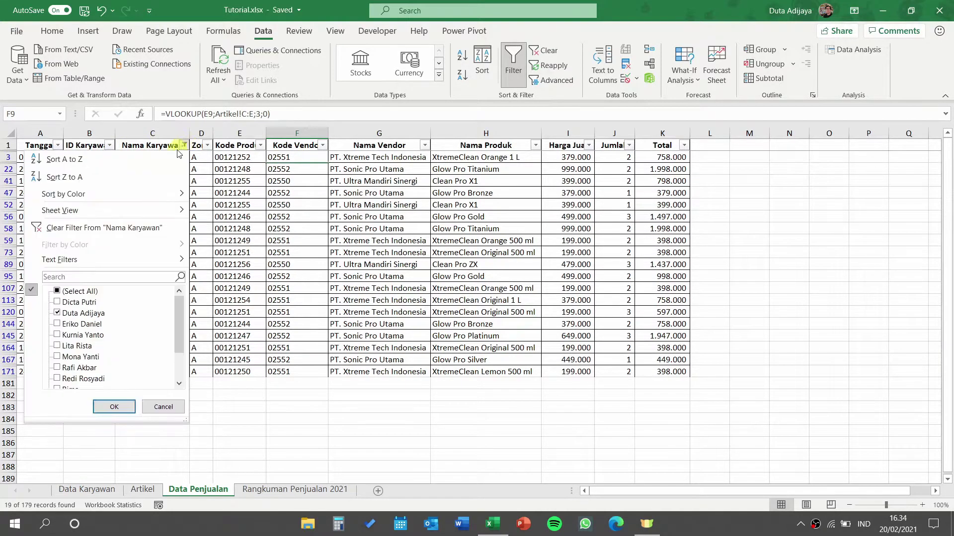
pyautogui.click(59, 292)
pyautogui.click(117, 406)
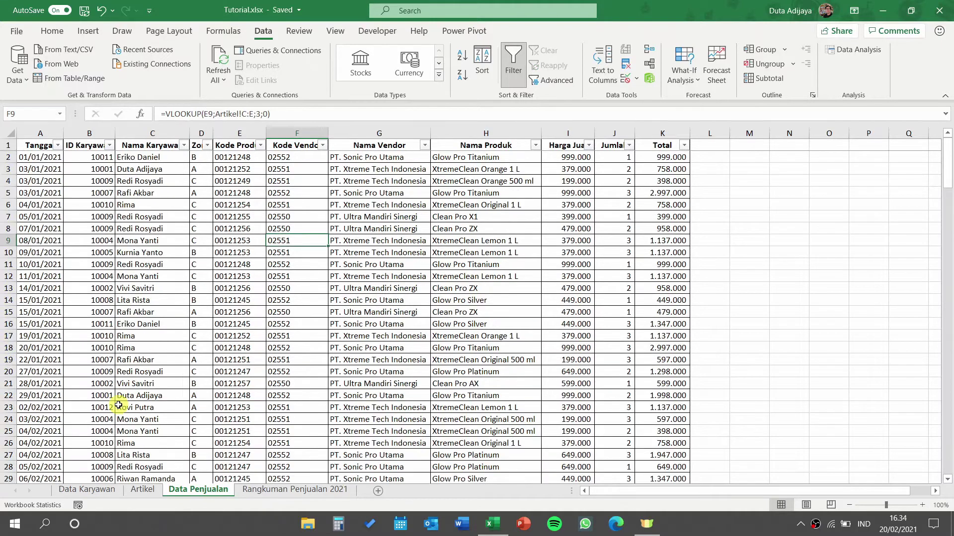
# Step: Inspect the Nama Karyawan and Tanggal filter lists, closing both without changes
pyautogui.click(185, 145)
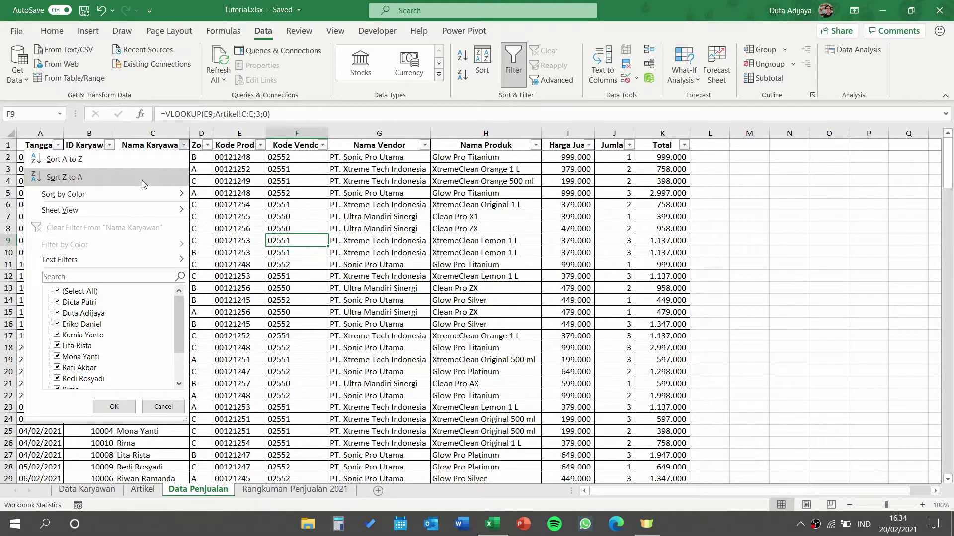
pyautogui.click(60, 147)
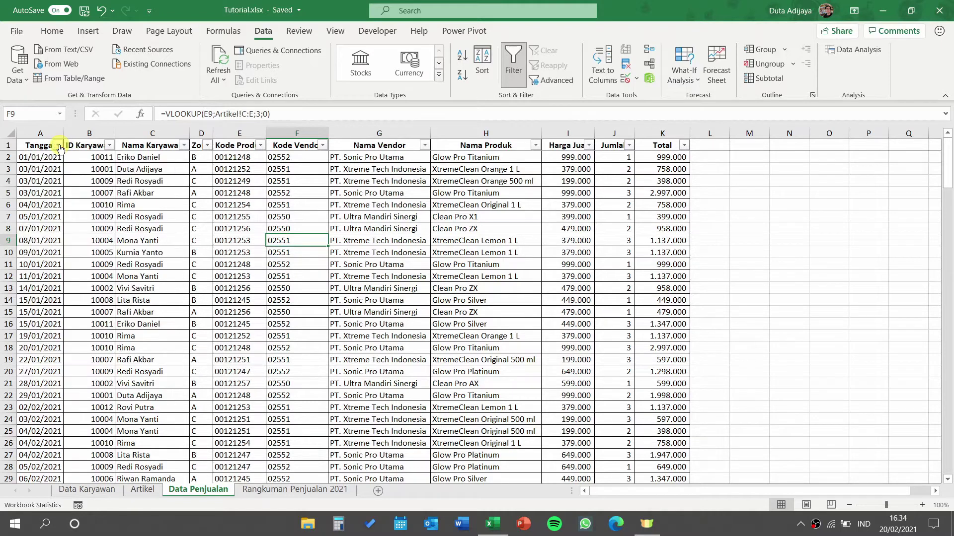
pyautogui.click(59, 145)
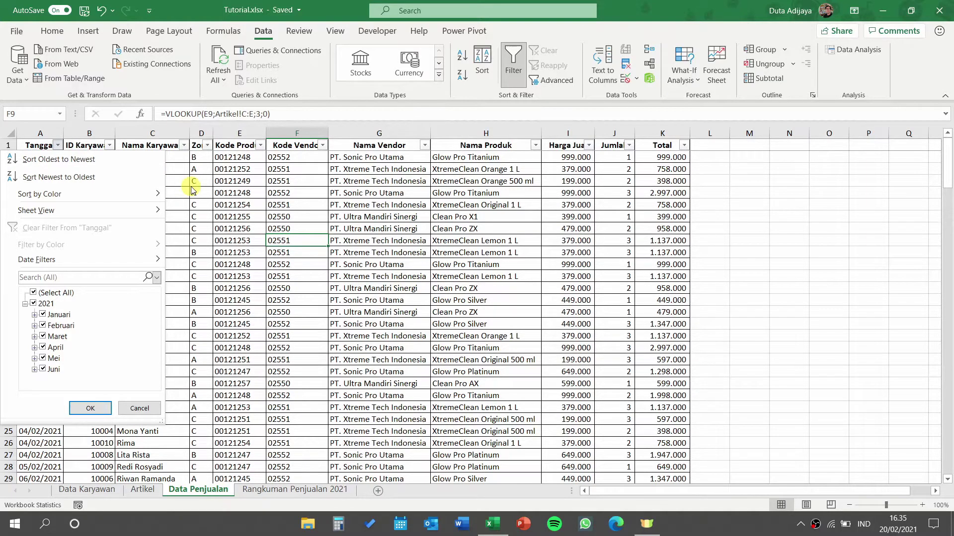
pyautogui.click(140, 406)
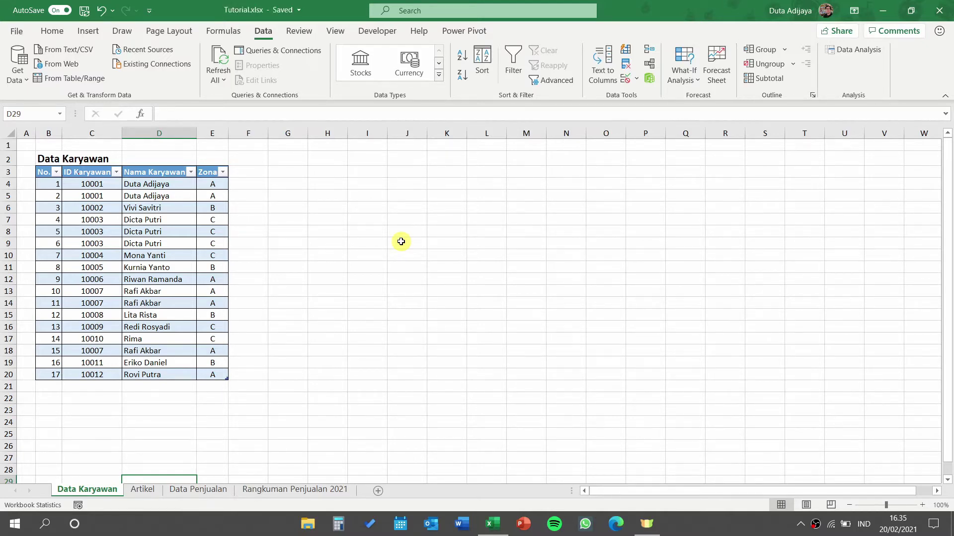
pyautogui.click(299, 217)
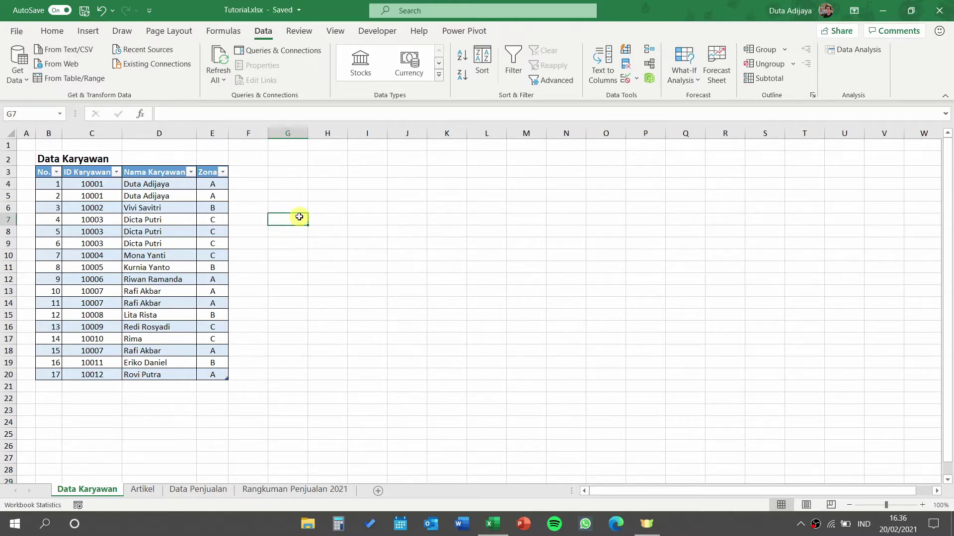
pyautogui.click(111, 212)
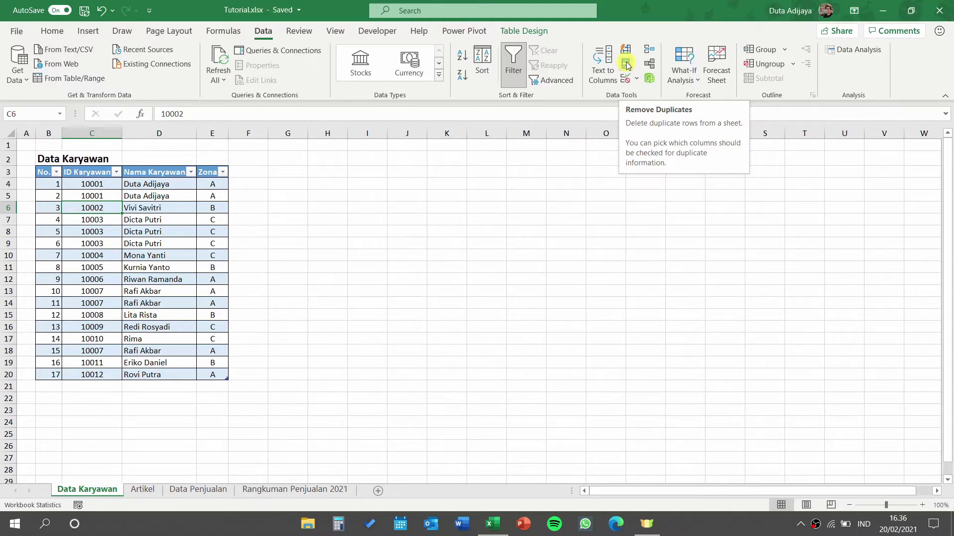
# Step: Remove duplicate employee rows by ID Karyawan only, leaving 12 employees in Data Karyawan
pyautogui.click(626, 65)
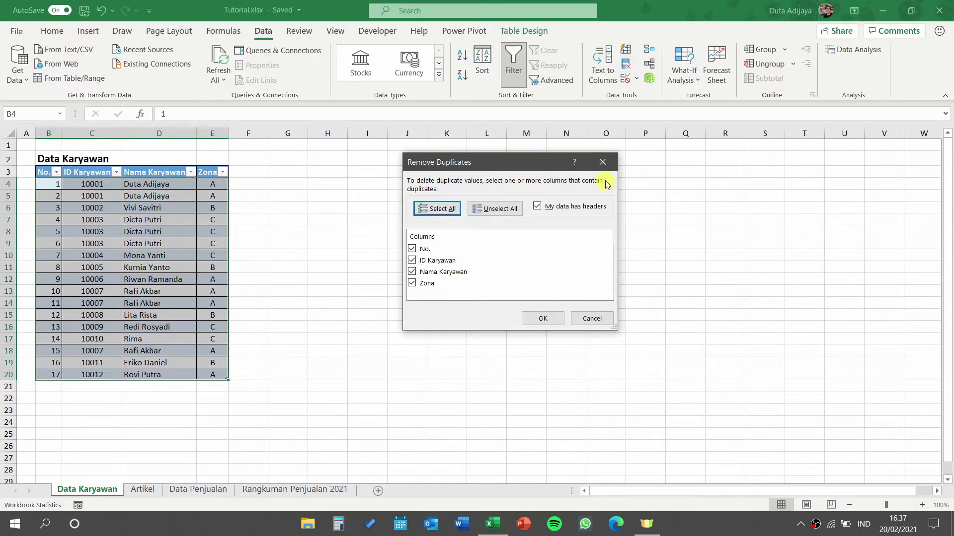
pyautogui.click(496, 209)
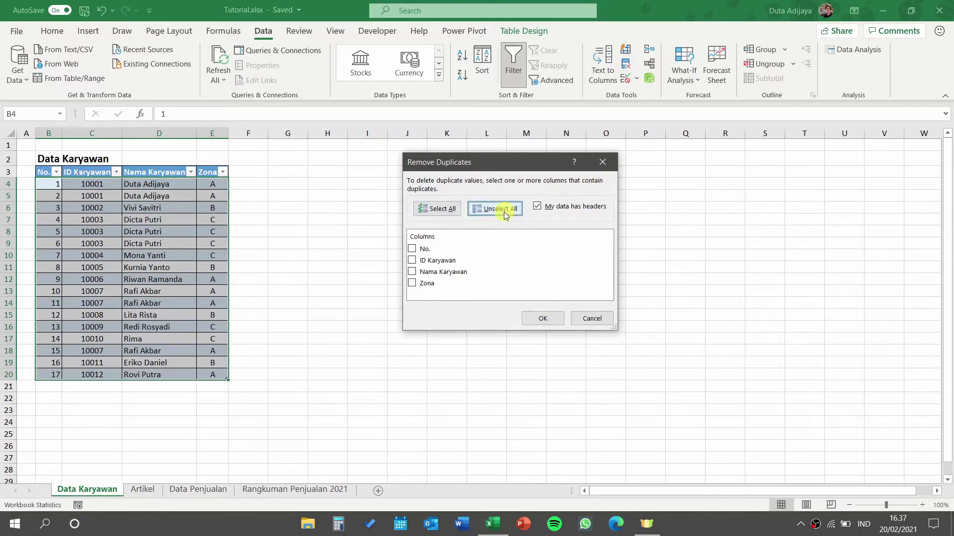
pyautogui.click(412, 261)
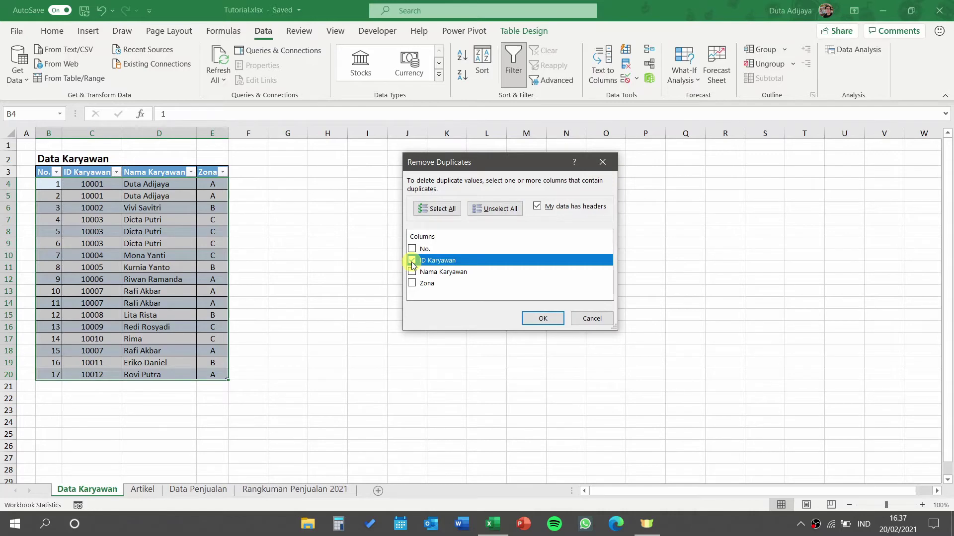
pyautogui.click(550, 318)
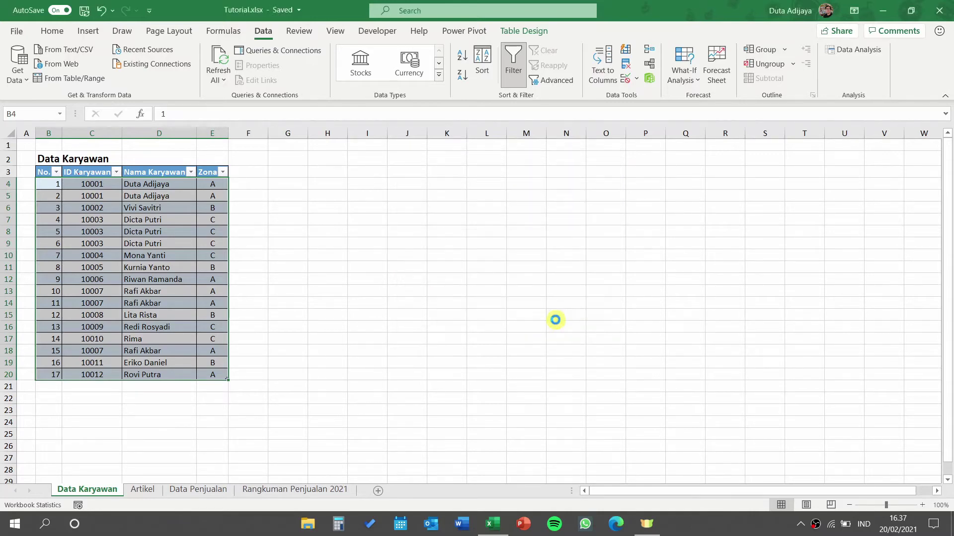
pyautogui.click(481, 296)
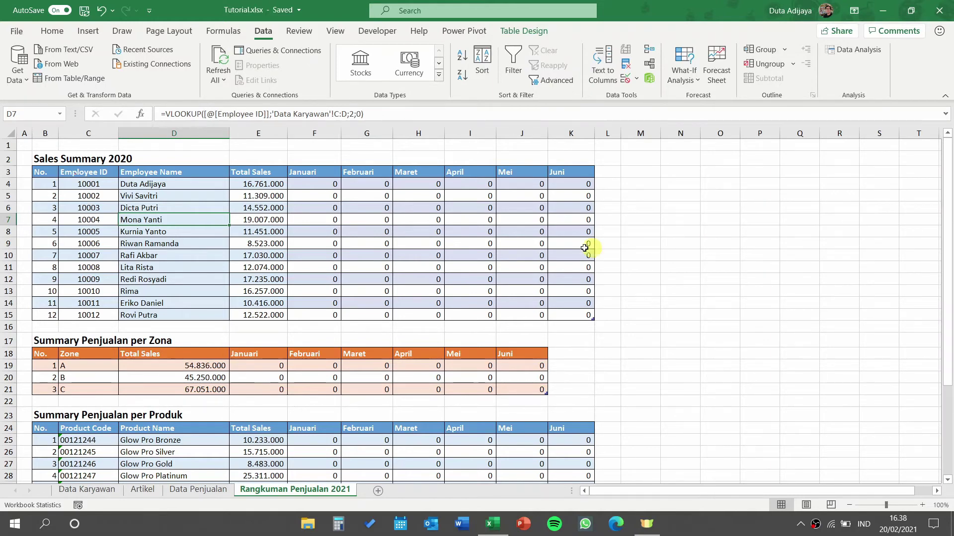
pyautogui.click(434, 232)
pyautogui.click(449, 367)
pyautogui.click(464, 441)
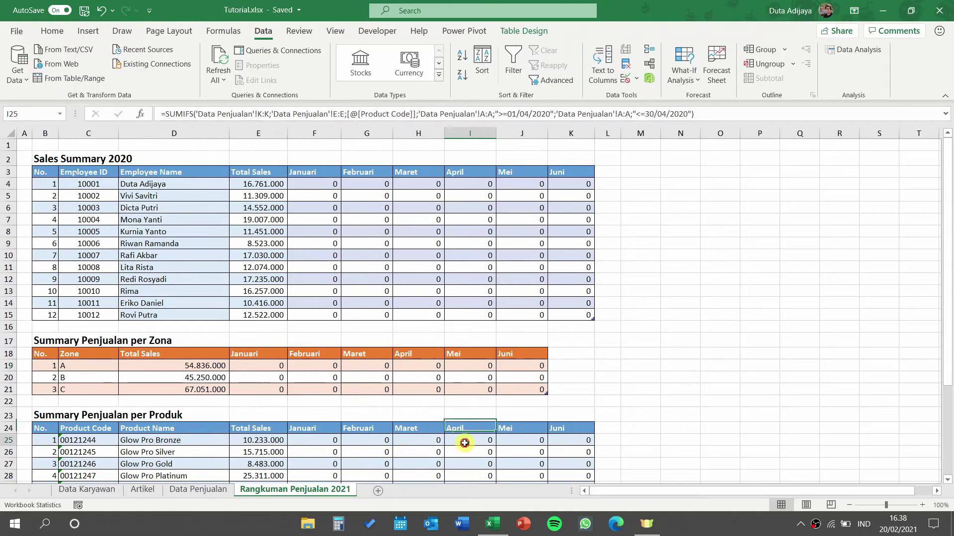